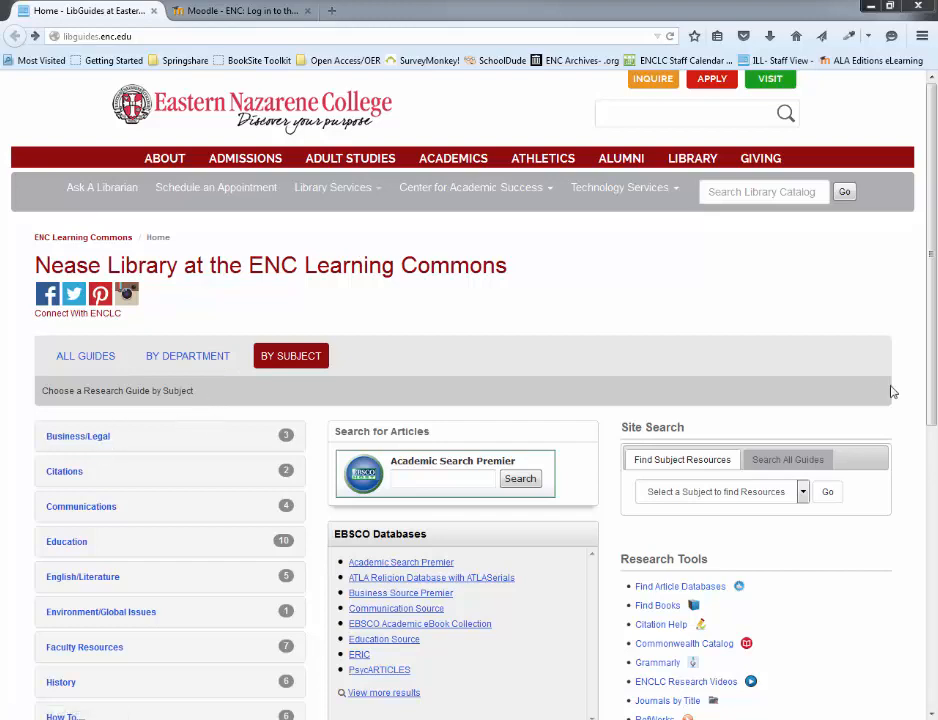
Open the American Experience guide from the Education subject list and select its full web address
drag(932, 394, 930, 481)
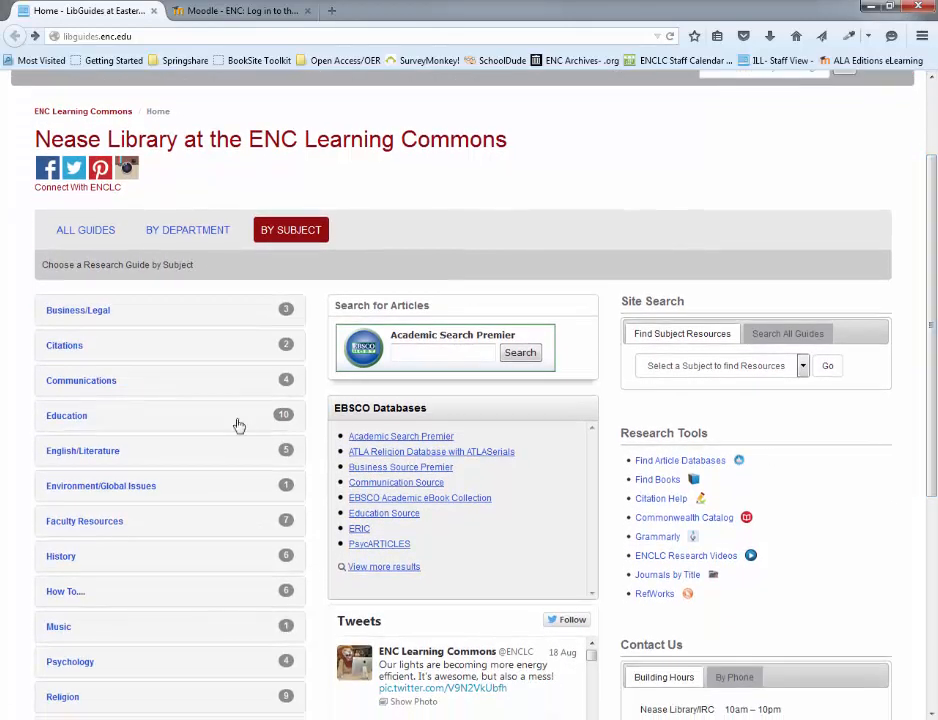
click(99, 418)
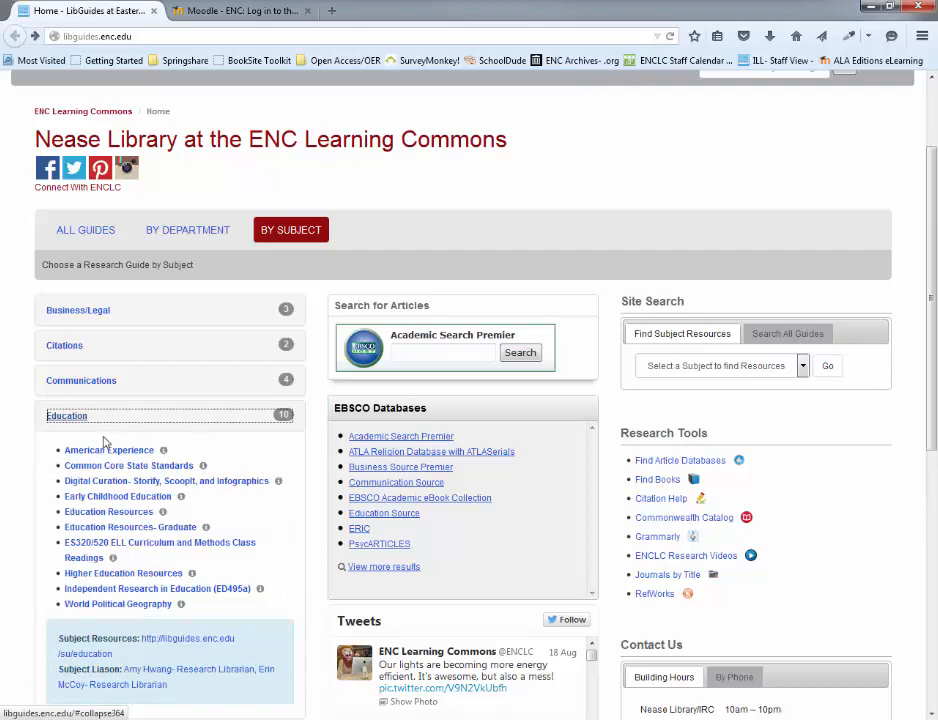
click(110, 452)
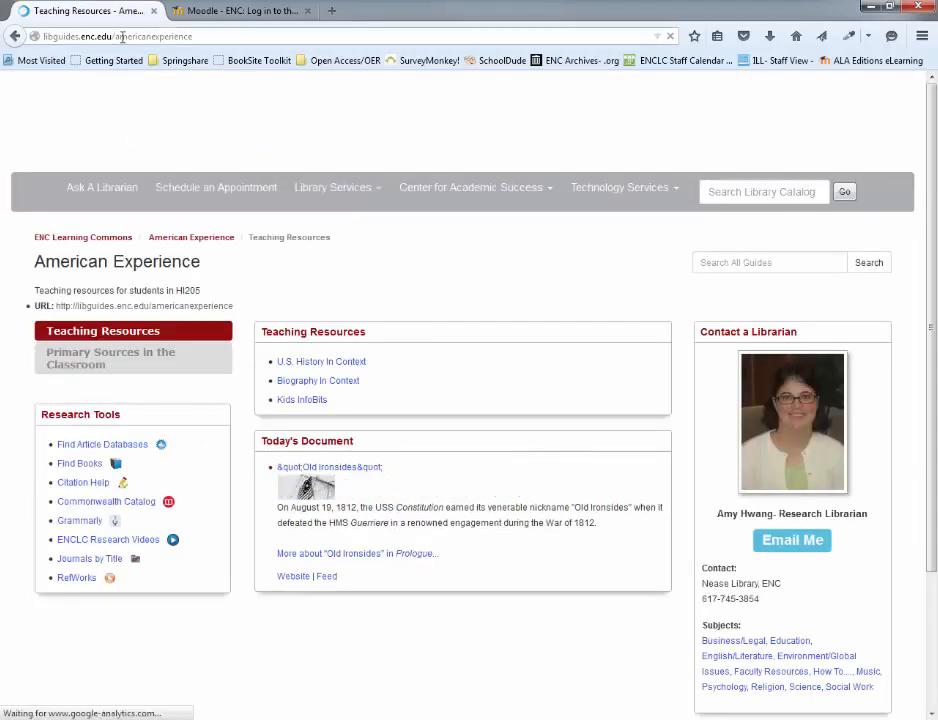
double_click(121, 36)
key(ctrl+a)
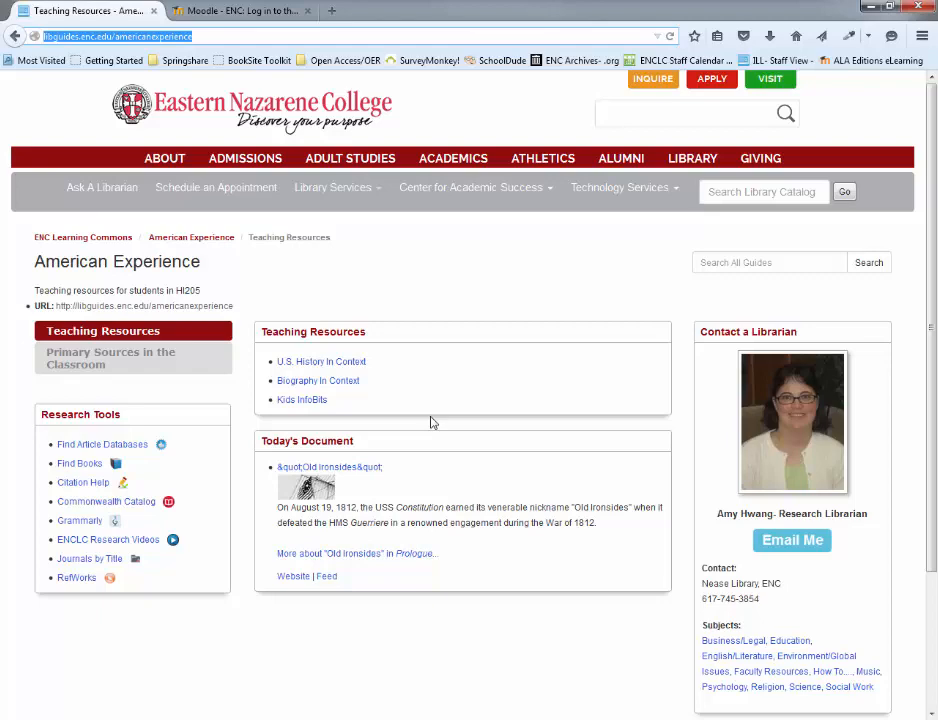
Switch to the Moodle login page, log in with the account username and password, and dismiss the offer to remember the password
click(225, 15)
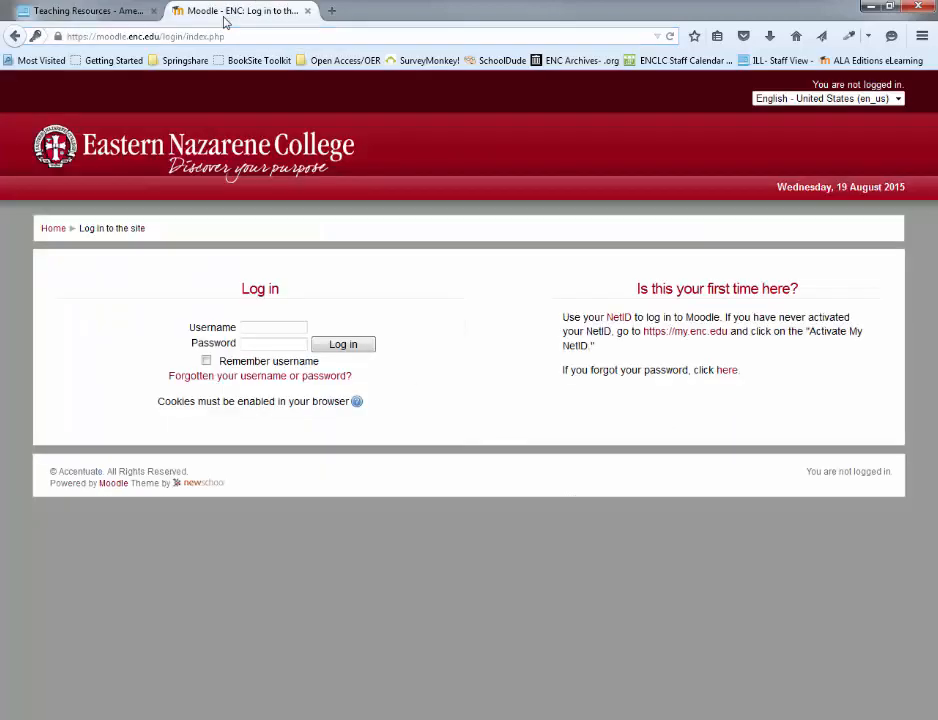
click(270, 330)
key(Tab)
text(***)
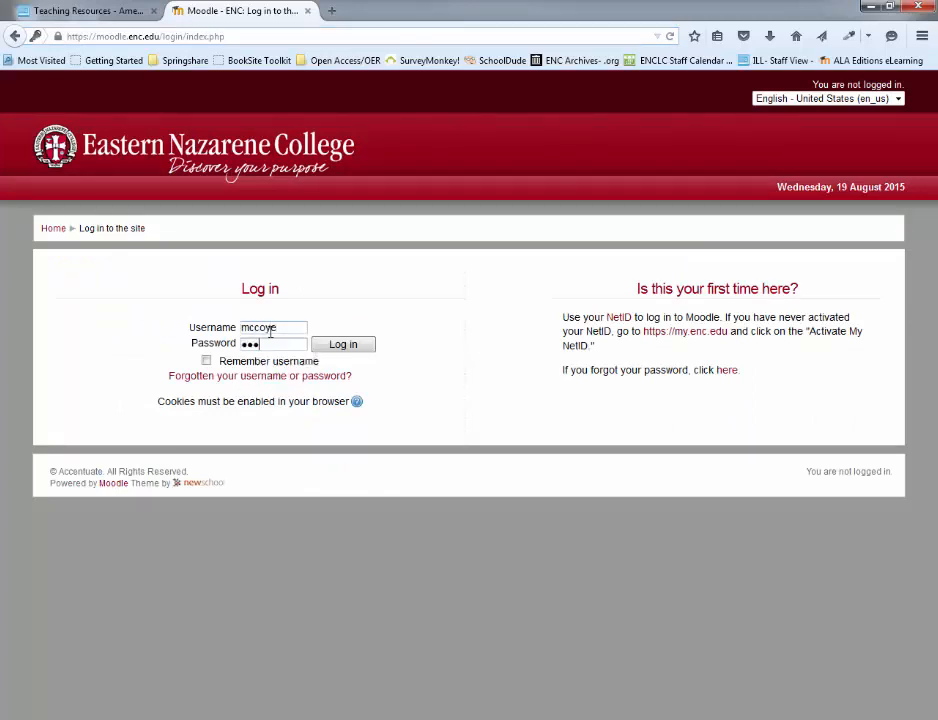
key(BackSpace)
key(BackSpace)
text(**********)
key(Return)
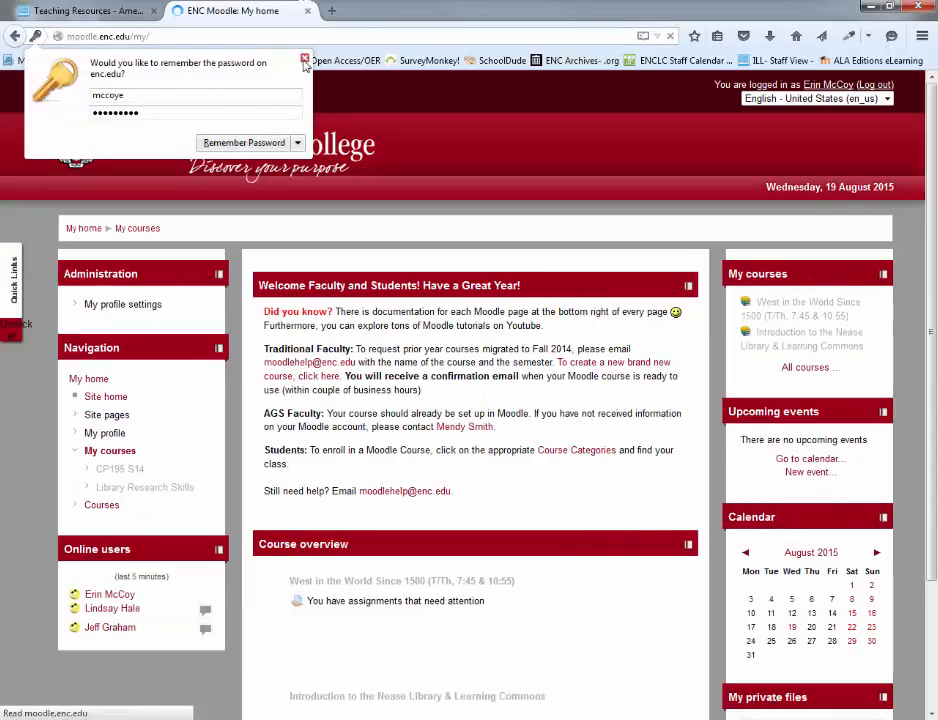
click(304, 59)
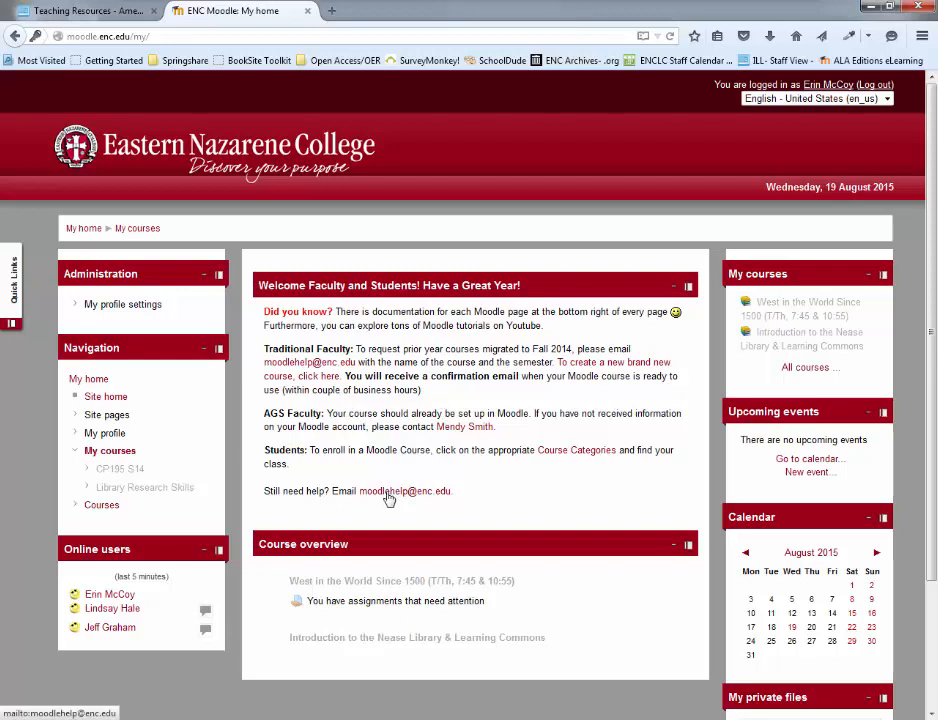
Open the Library Research Skills course and turn its editing mode on
click(180, 490)
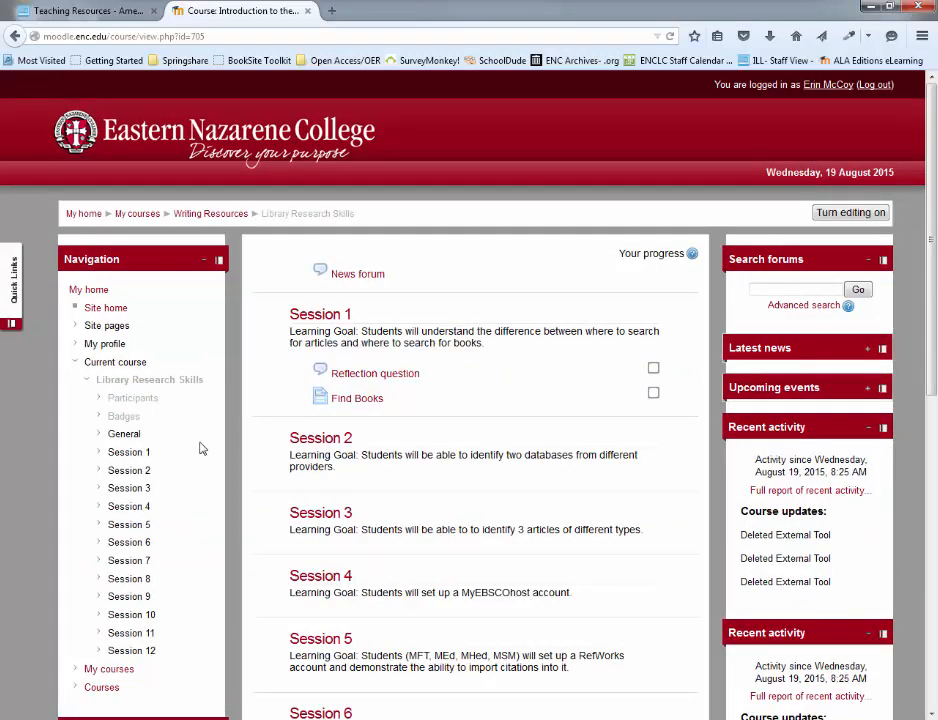
click(850, 213)
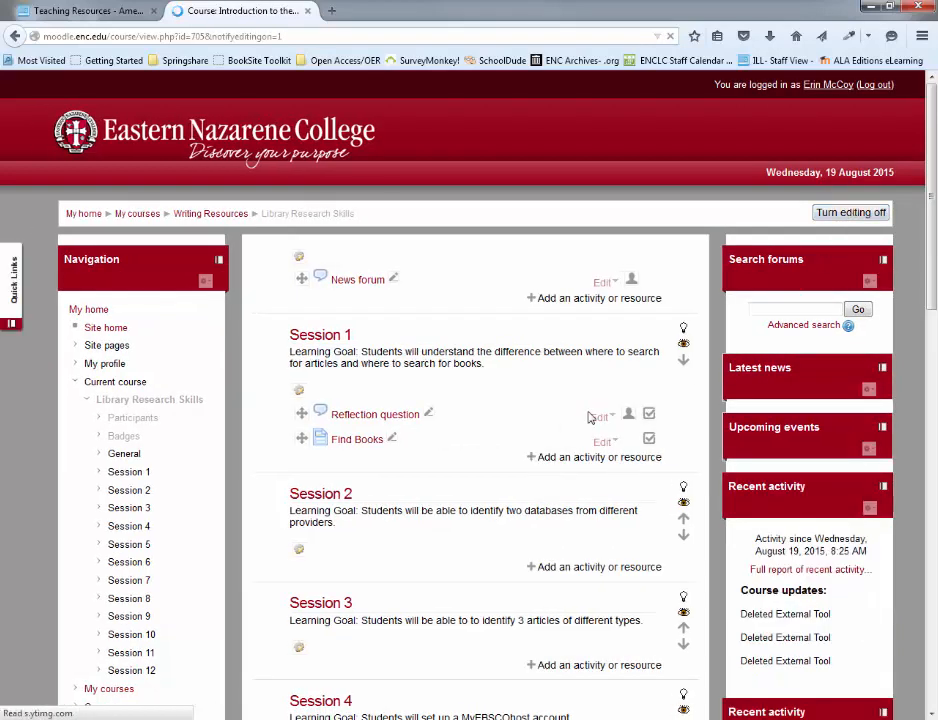
Add a new External Tool activity to Session 2 of the course
scroll(549, 402, down, 2)
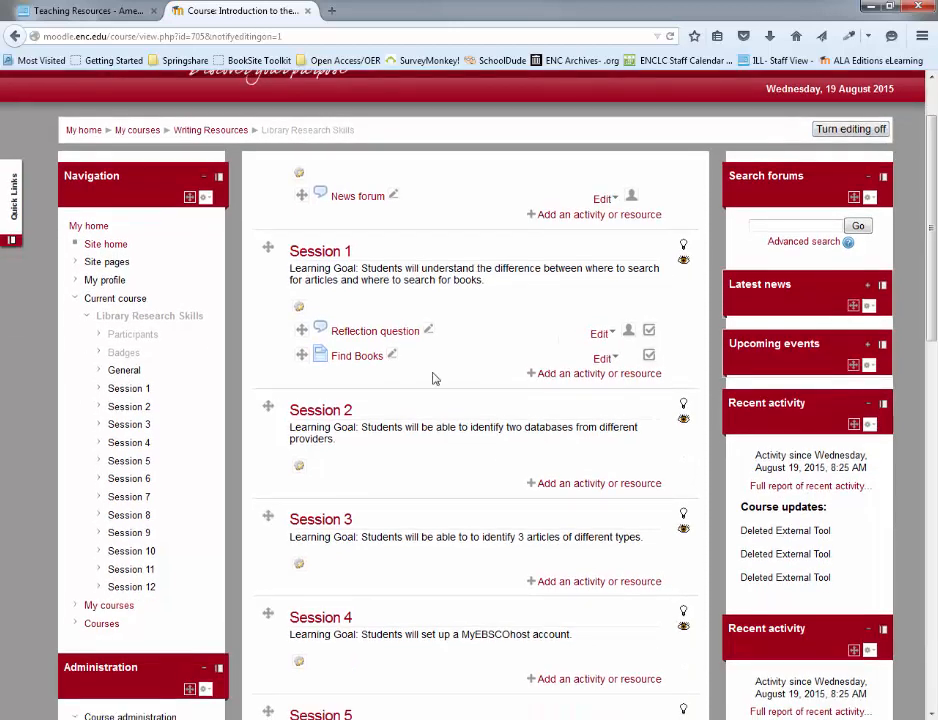
click(566, 485)
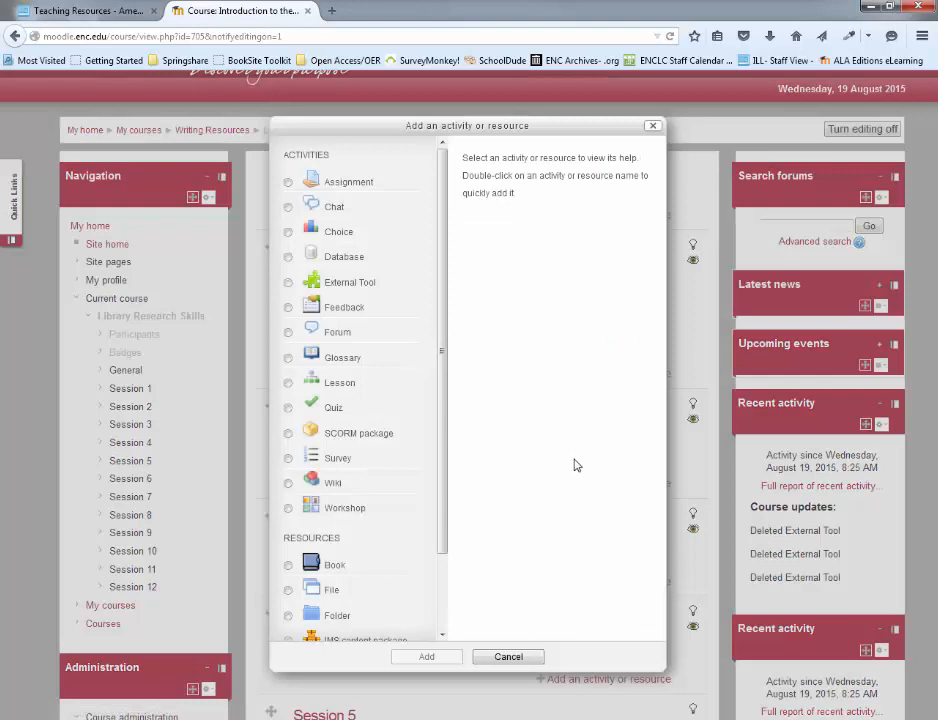
click(346, 290)
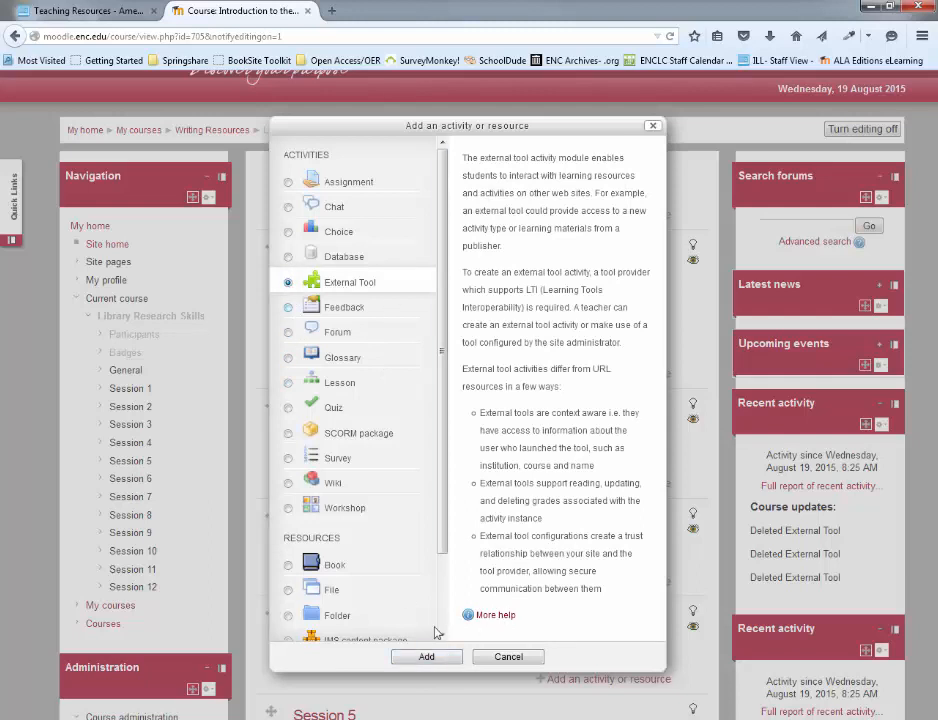
click(427, 657)
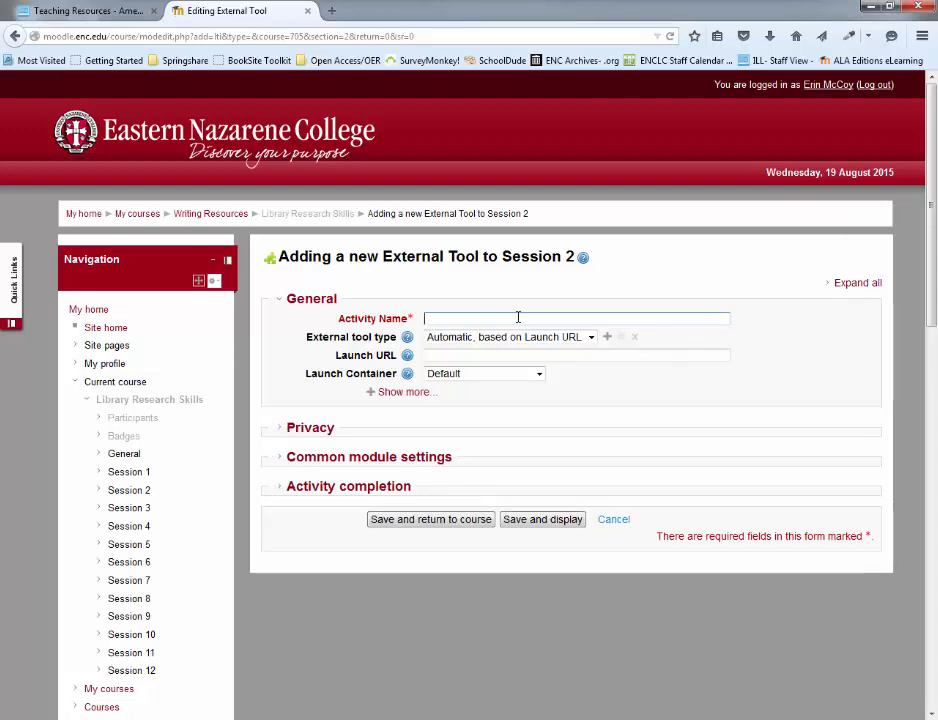
text(Library Tools)
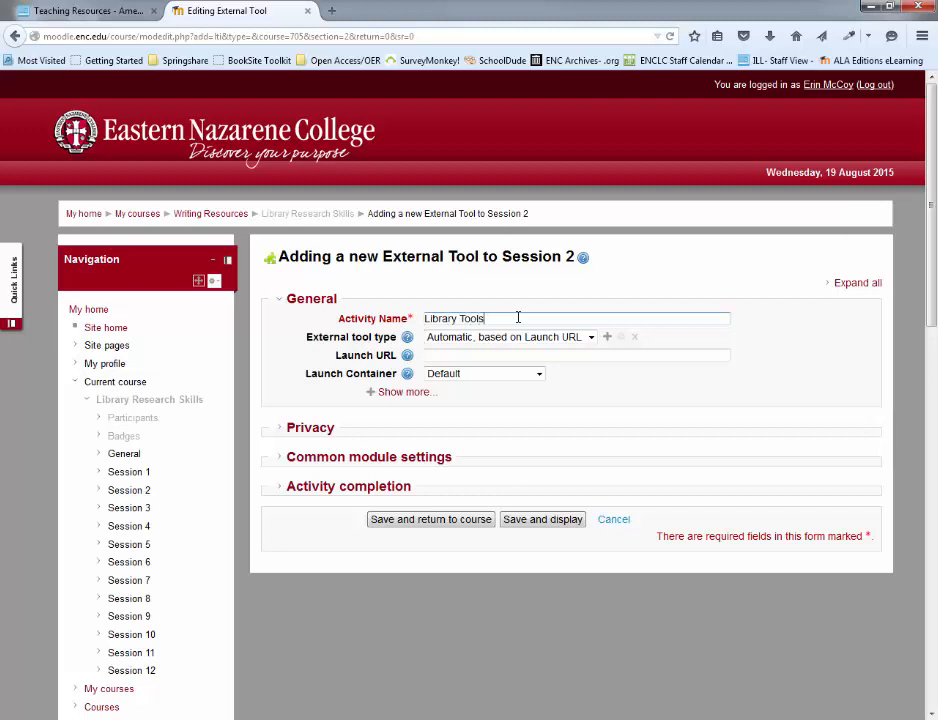
click(451, 338)
click(451, 338)
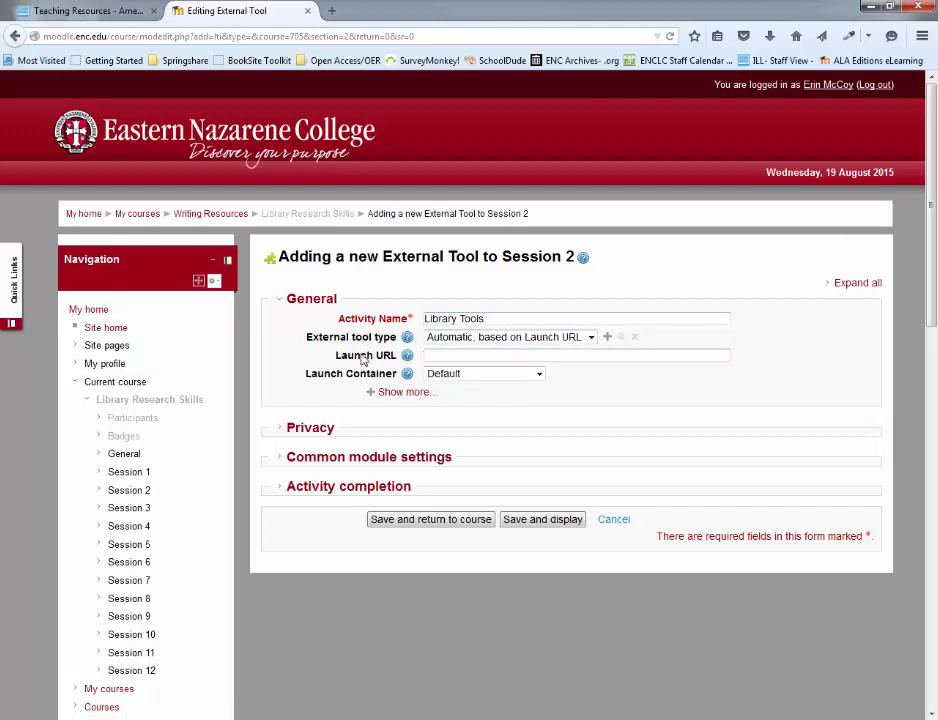
click(438, 358)
text(https://enc.libapps.com/libapps/lti_launch.php)
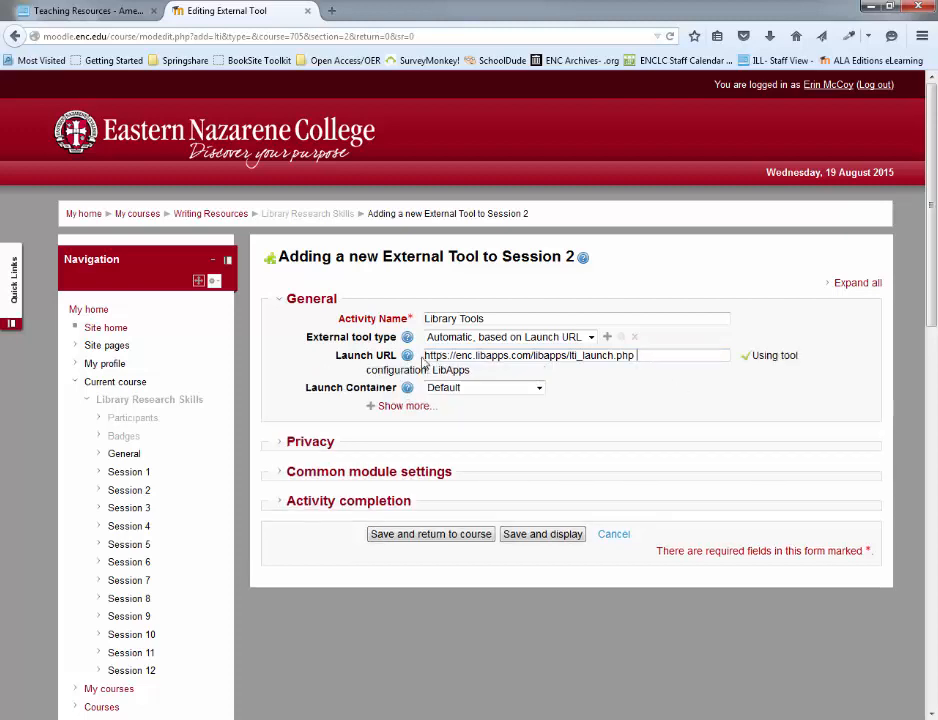
click(518, 540)
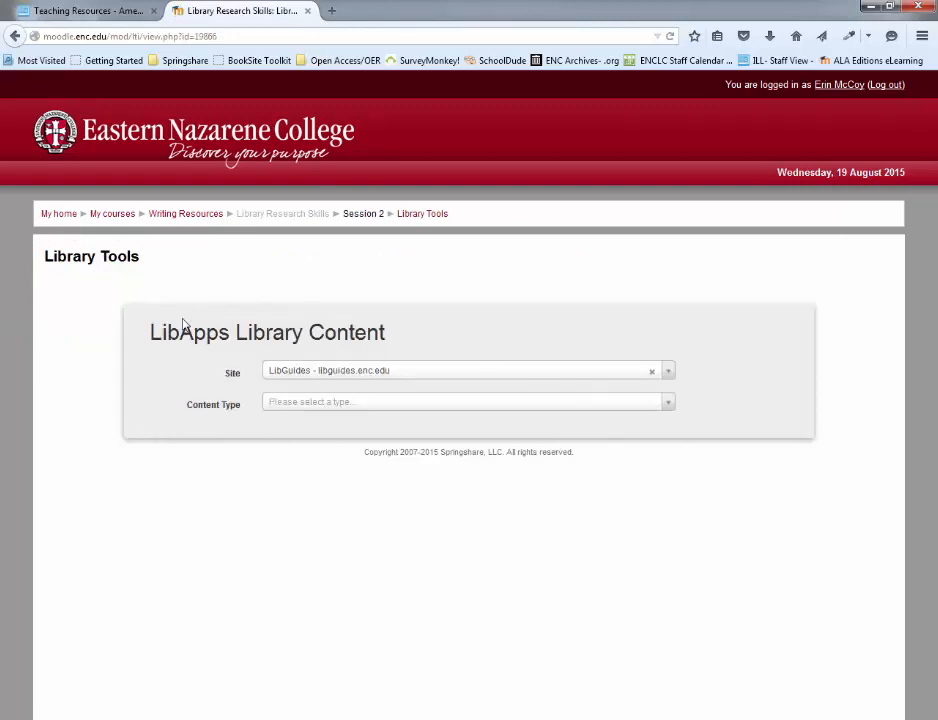
Set the content type of the LibApps library content to Single Page
click(382, 407)
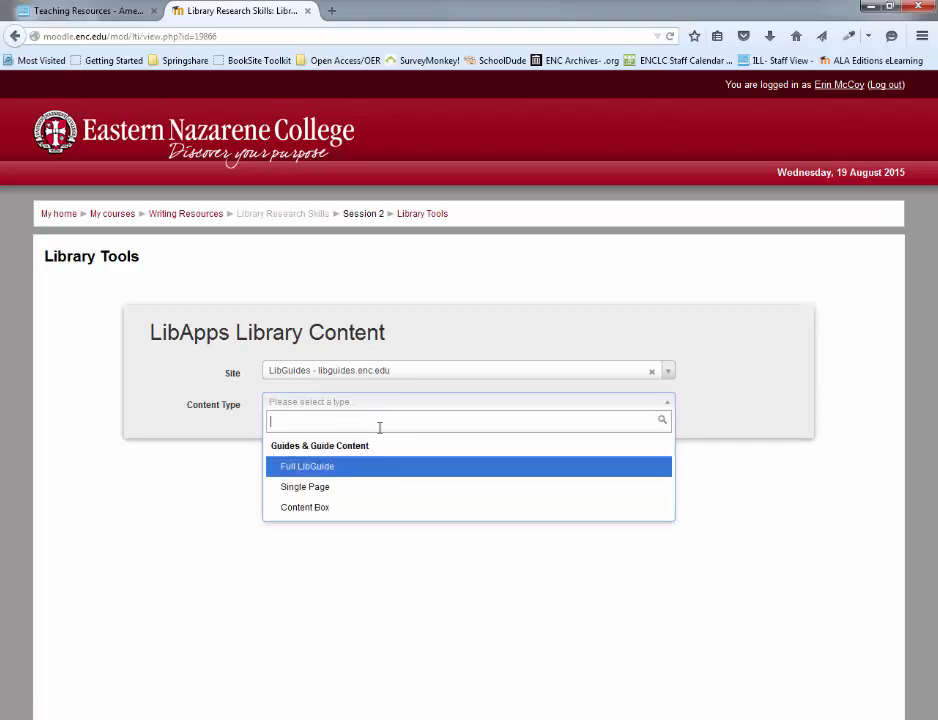
click(370, 490)
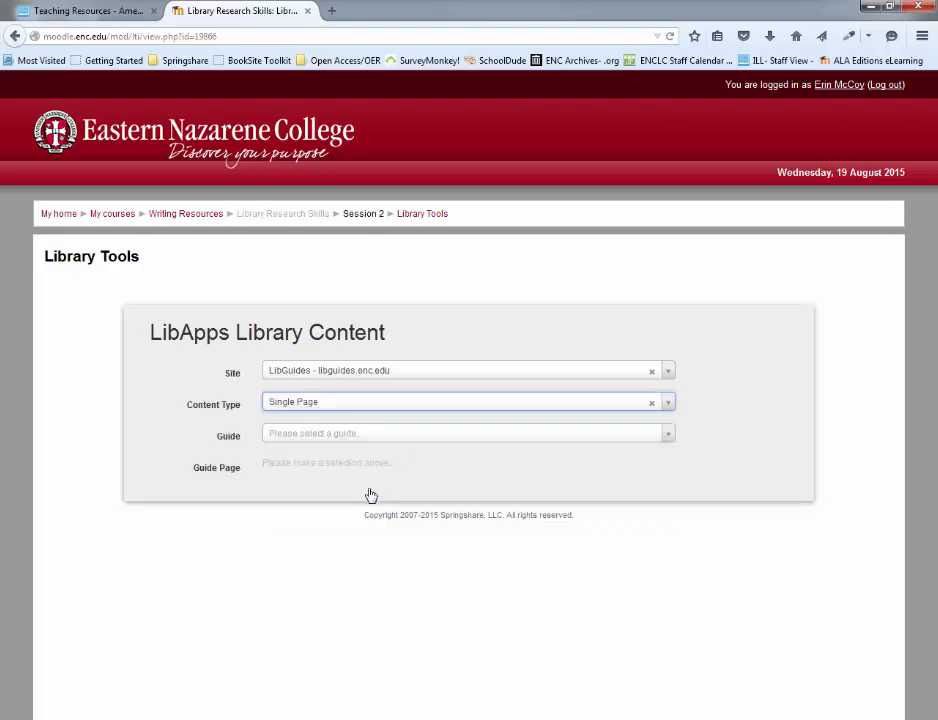
Look through the list of available guides, including the published, private and other librarians' guides
click(374, 447)
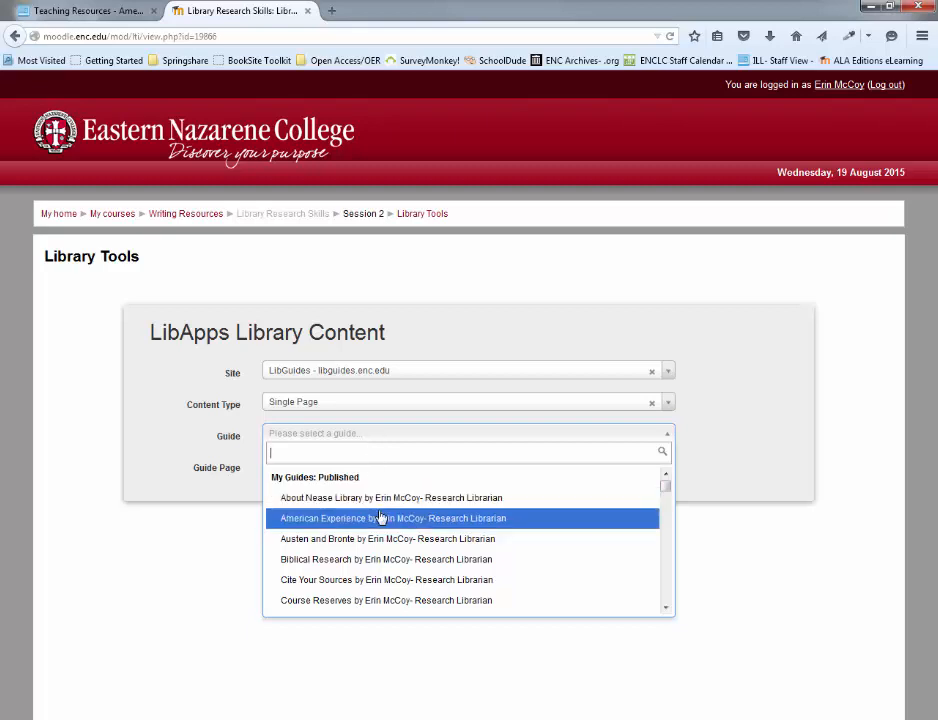
scroll(540, 502, down, 5)
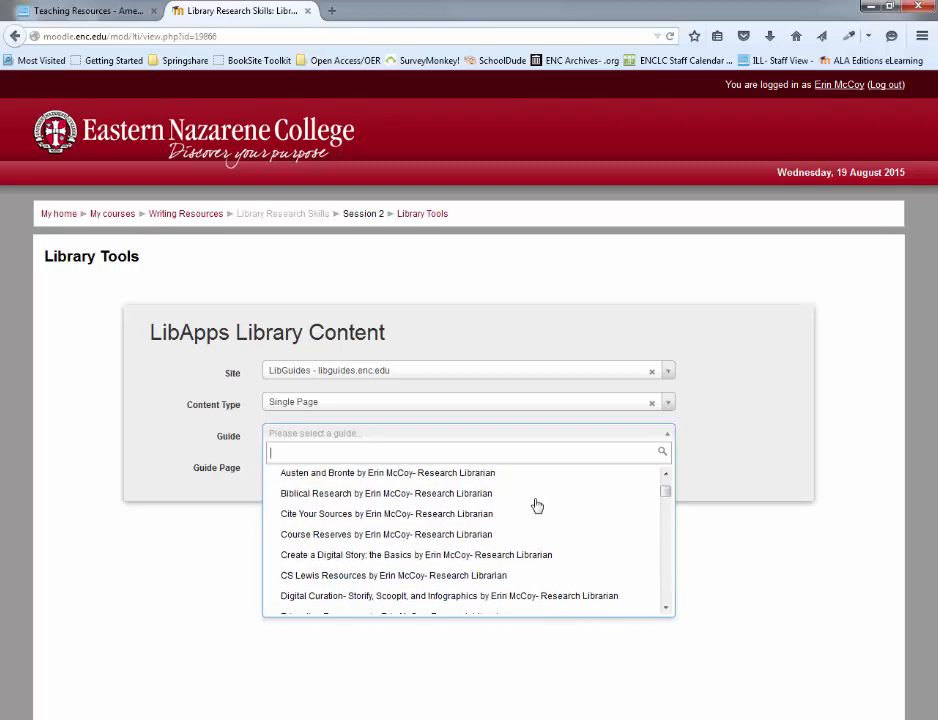
scroll(537, 505, down, 5)
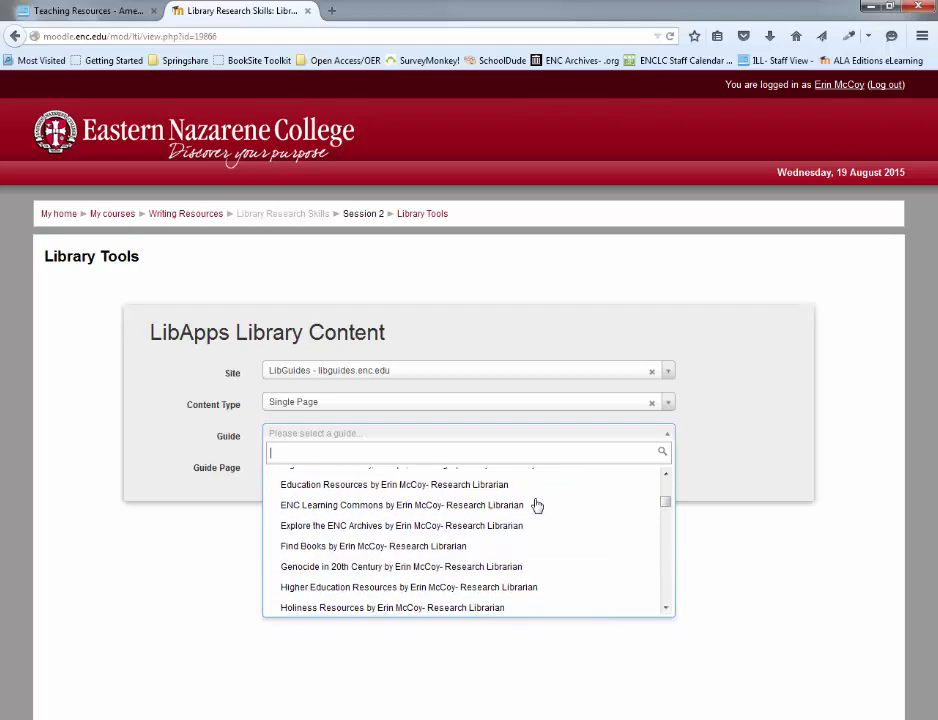
scroll(537, 505, down, 4)
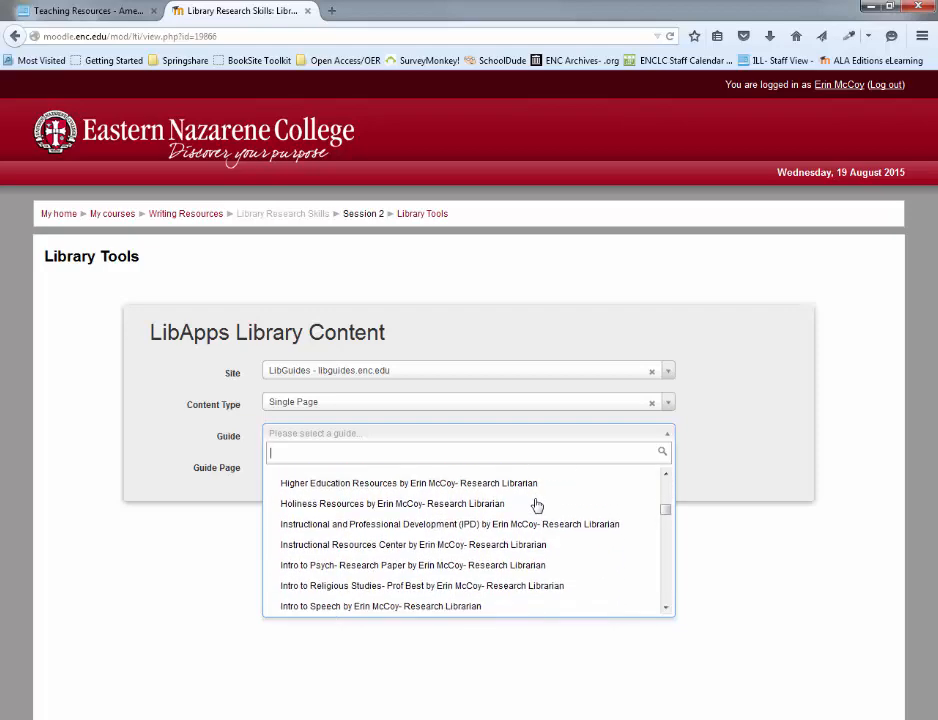
scroll(537, 505, down, 8)
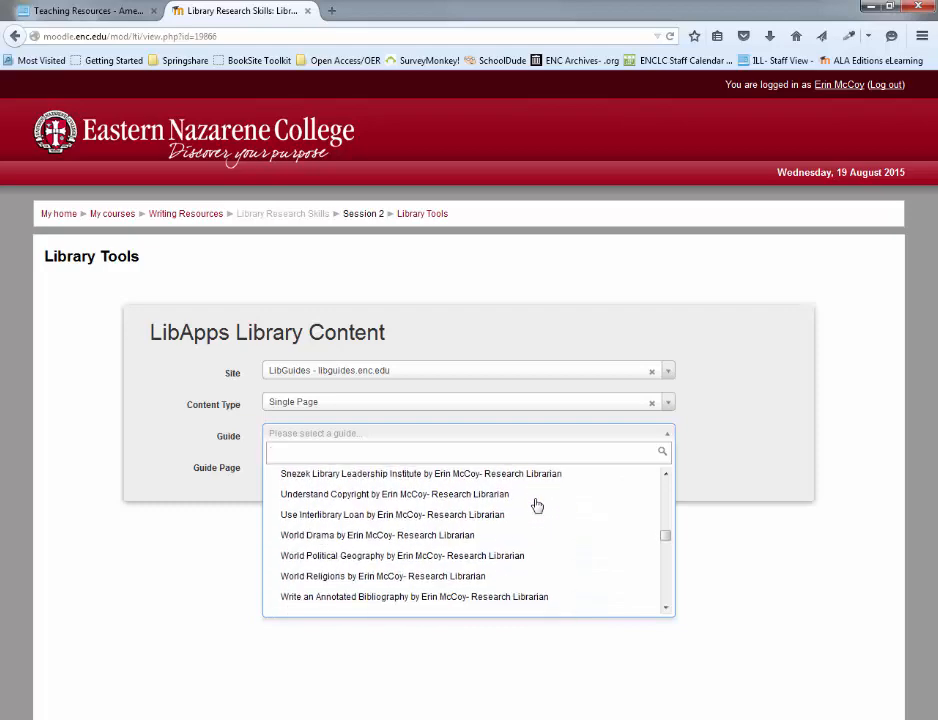
scroll(536, 504, down, 5)
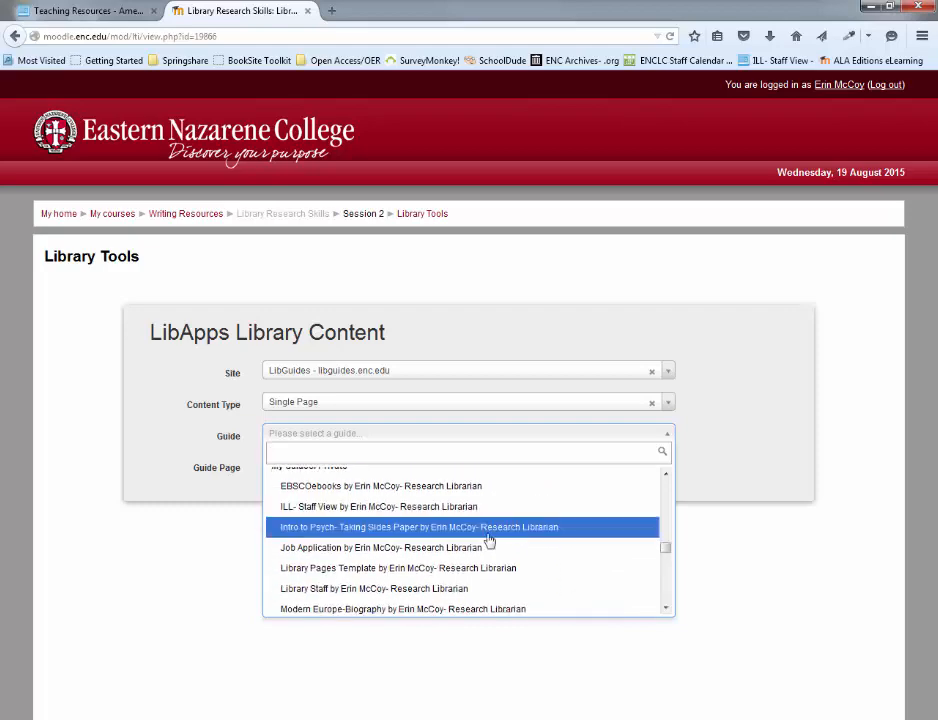
scroll(476, 537, down, 8)
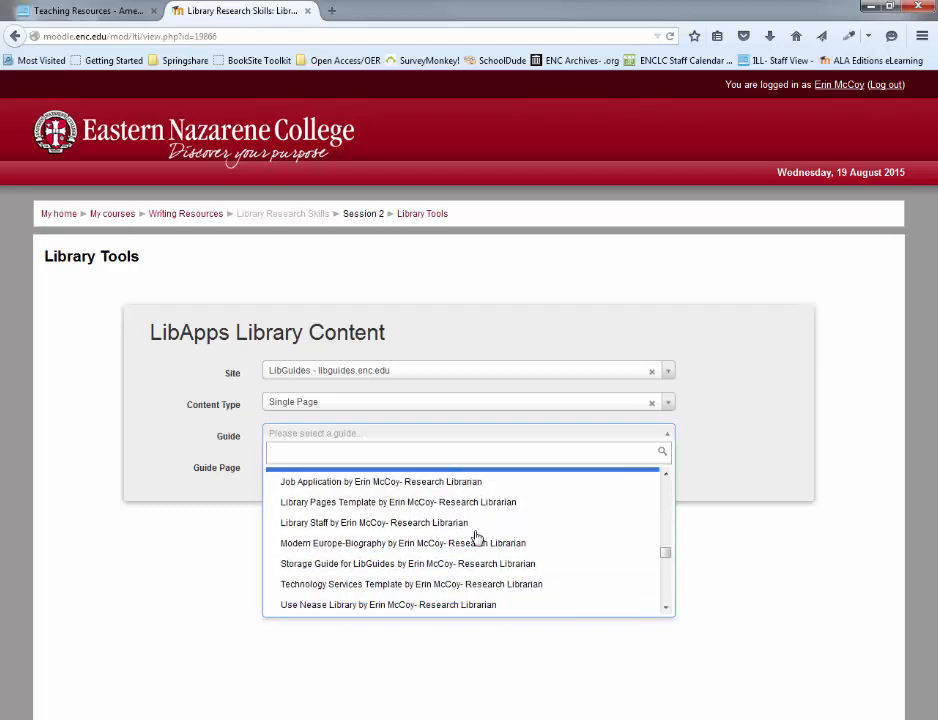
scroll(476, 537, down, 3)
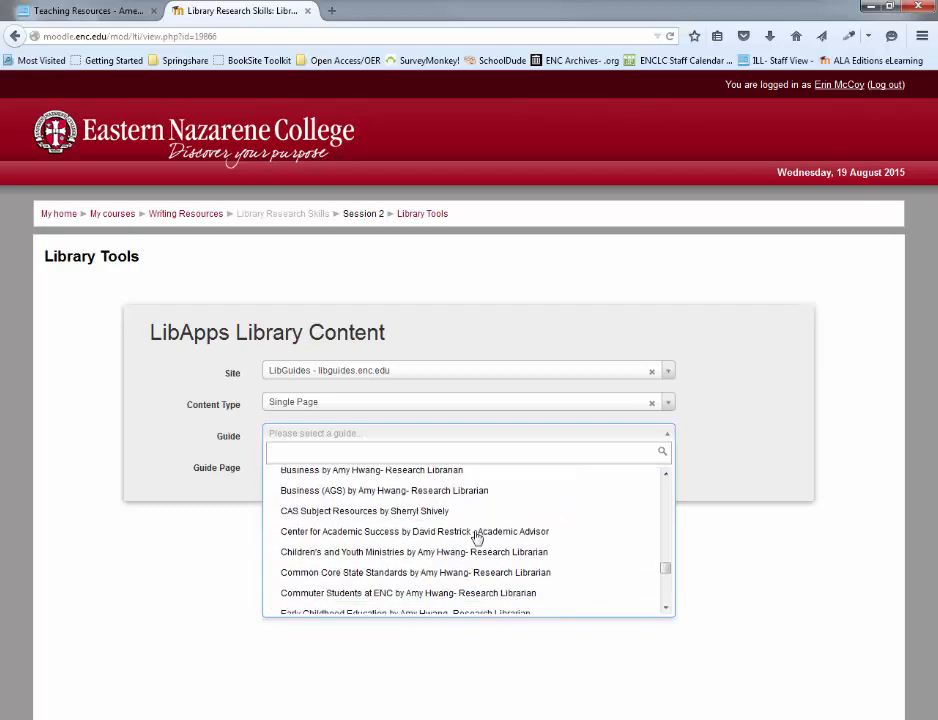
scroll(489, 585, down, 3)
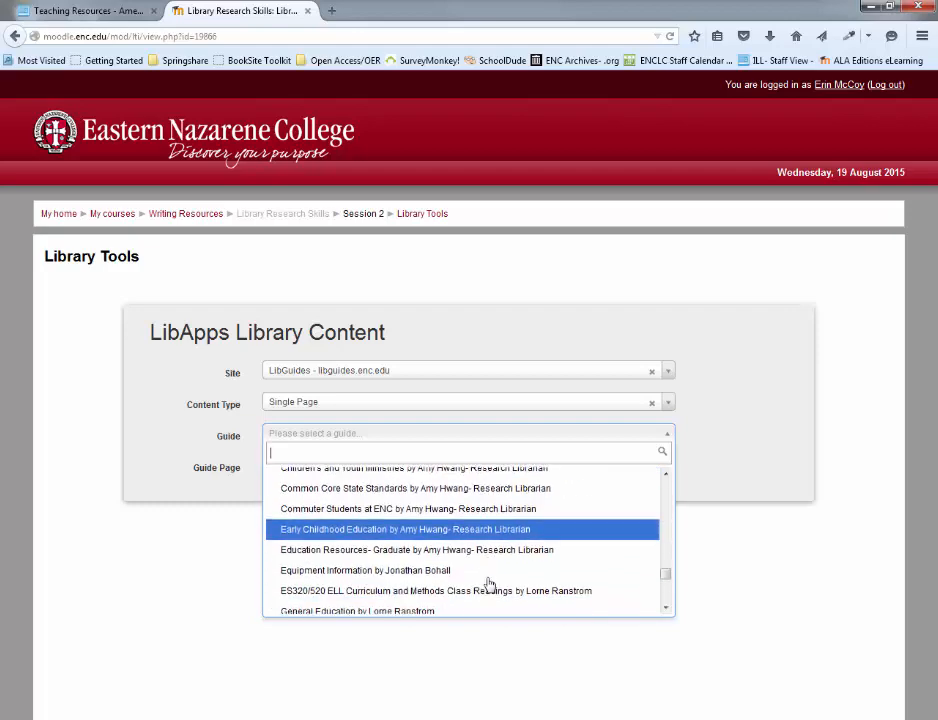
scroll(487, 576, down, 1)
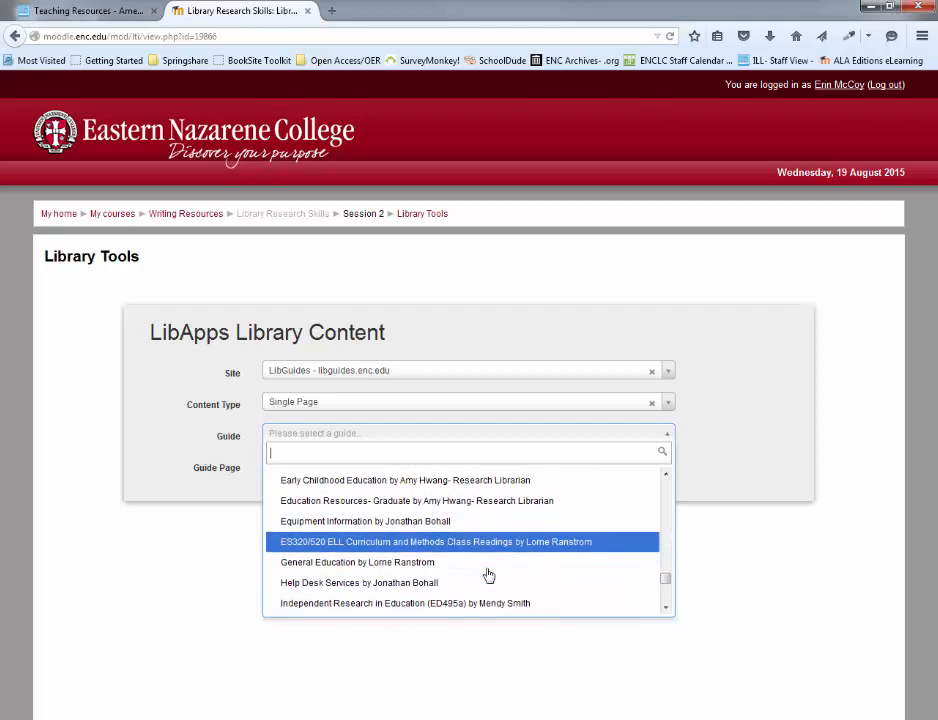
scroll(488, 574, up, 10)
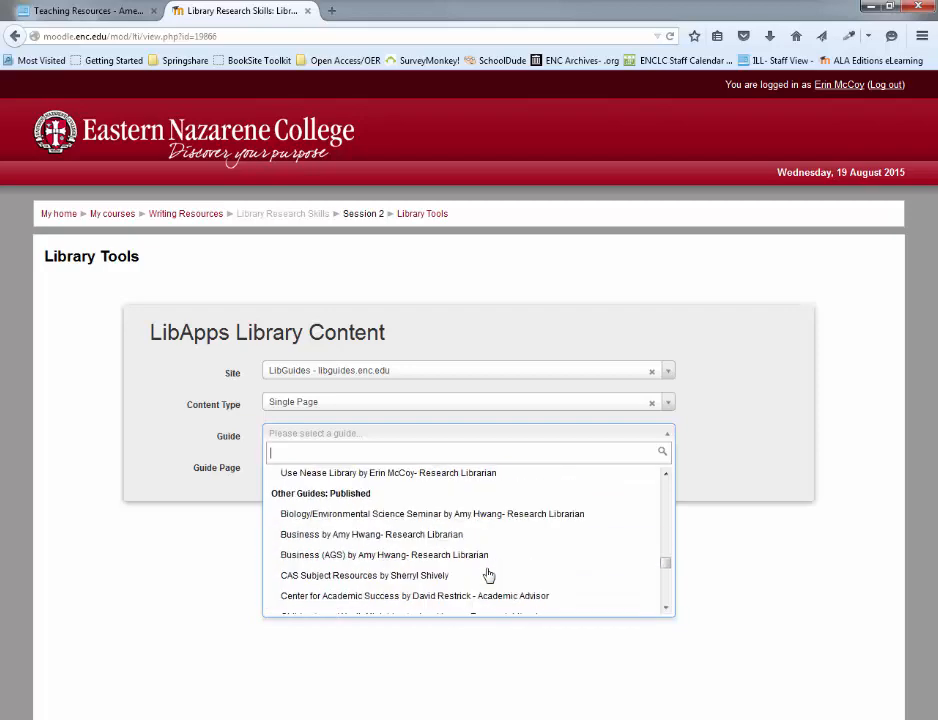
scroll(487, 566, up, 5)
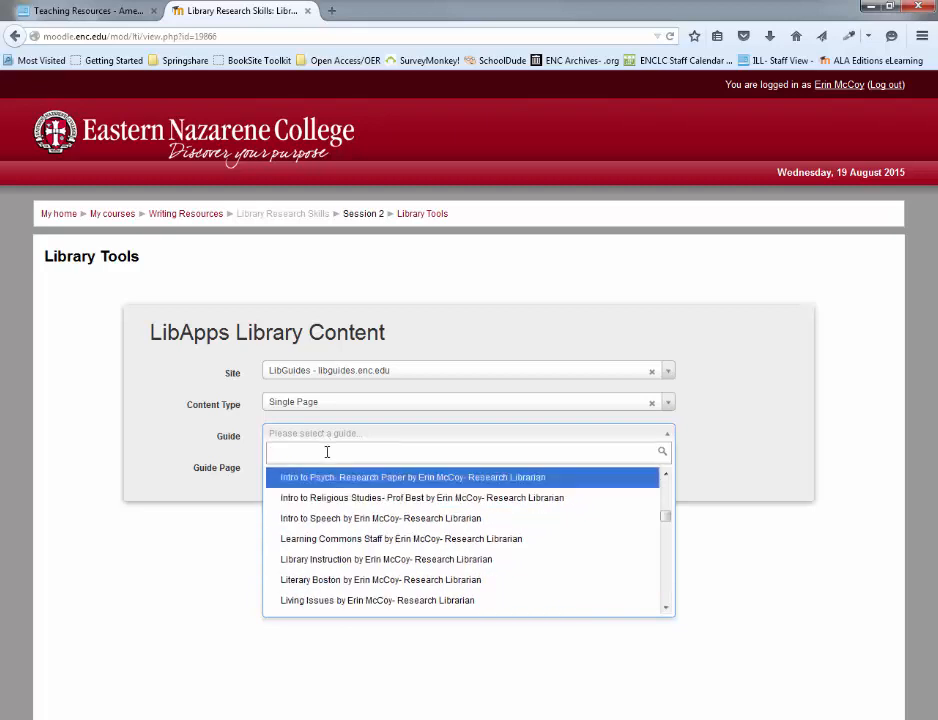
Filter the guides by "cit" and select Cite Your Sources as the guide
text(citation)
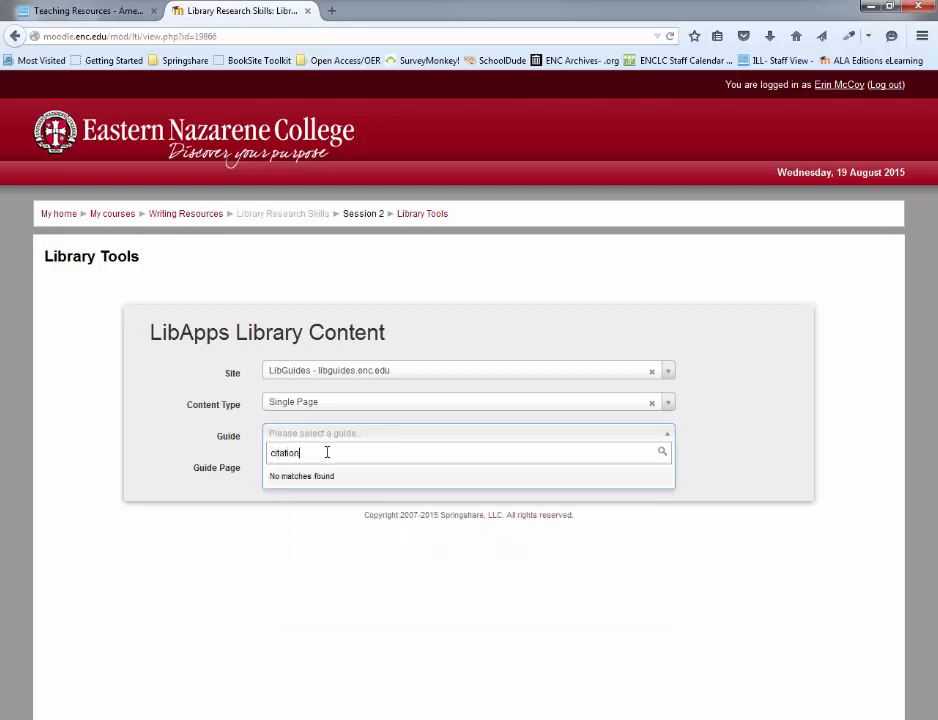
key(BackSpace)
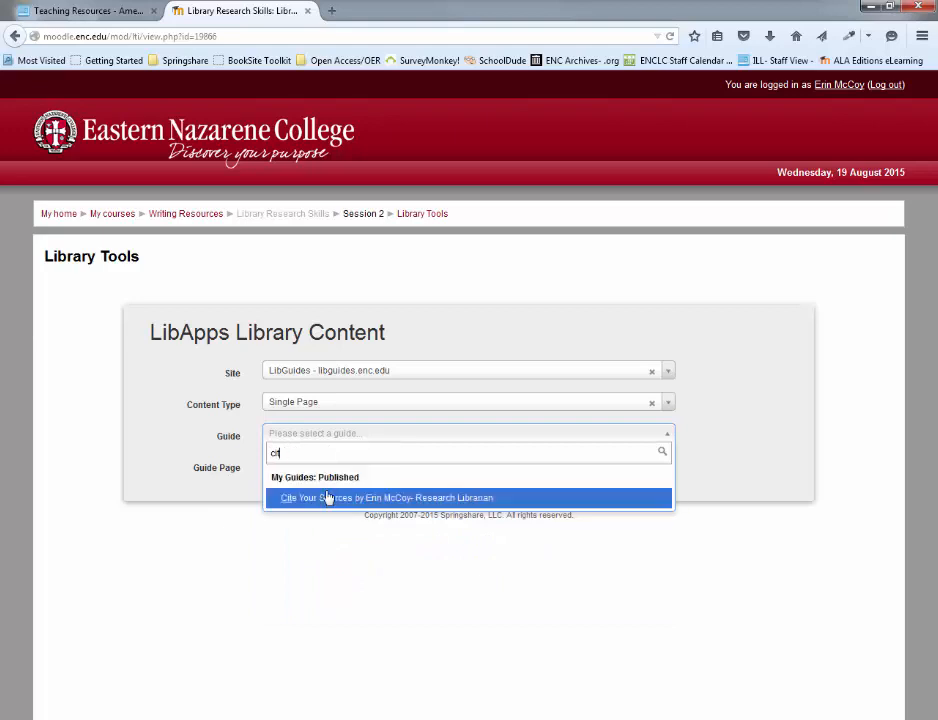
click(310, 497)
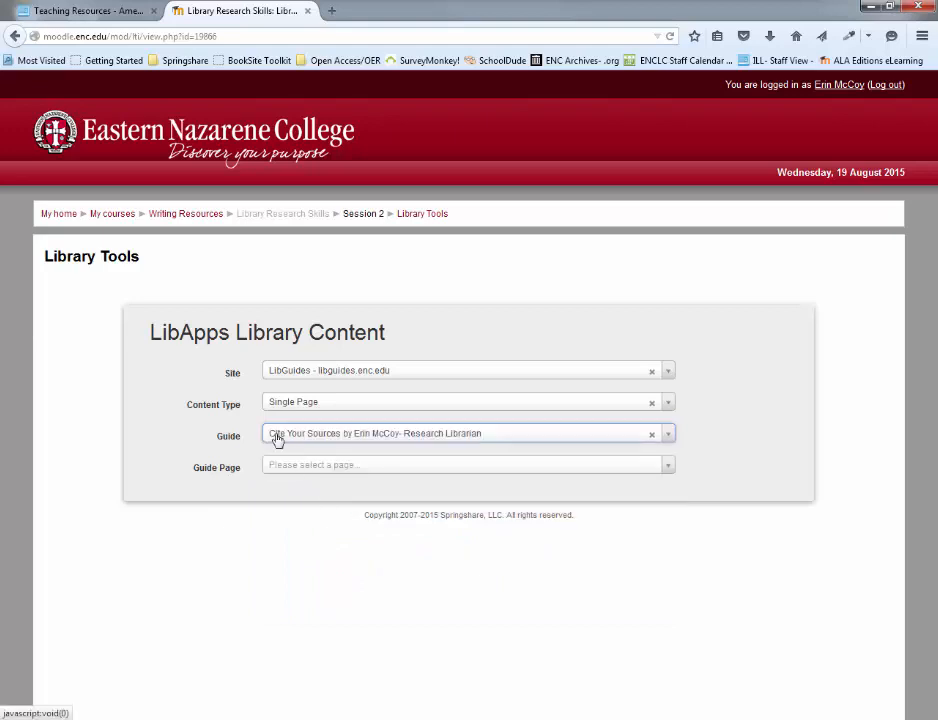
Choose In-Text Citations under APA as the guide page and embed the content
click(293, 466)
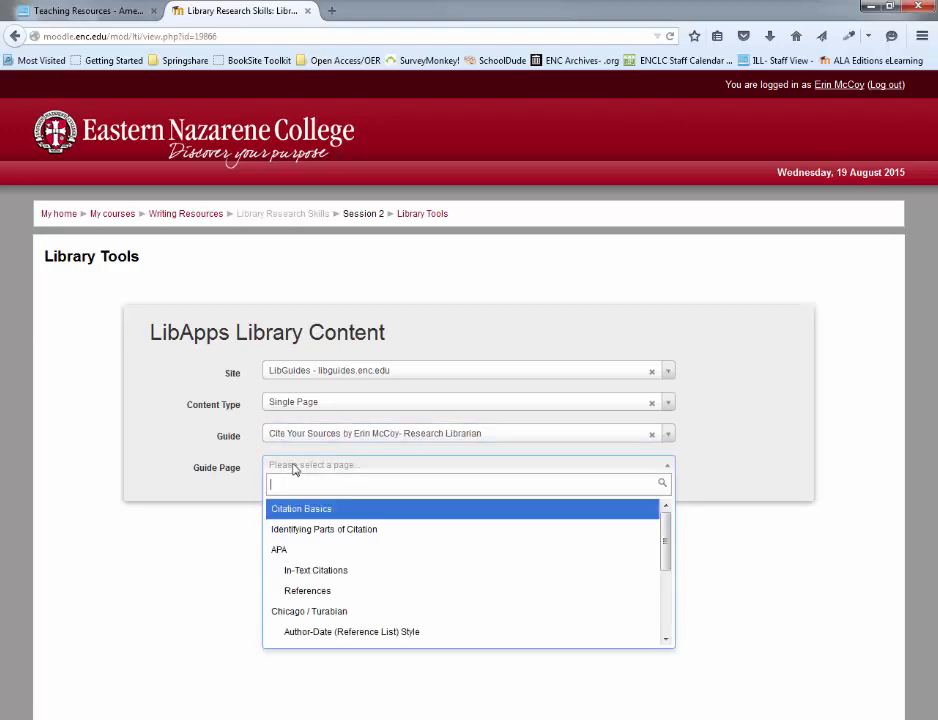
click(347, 572)
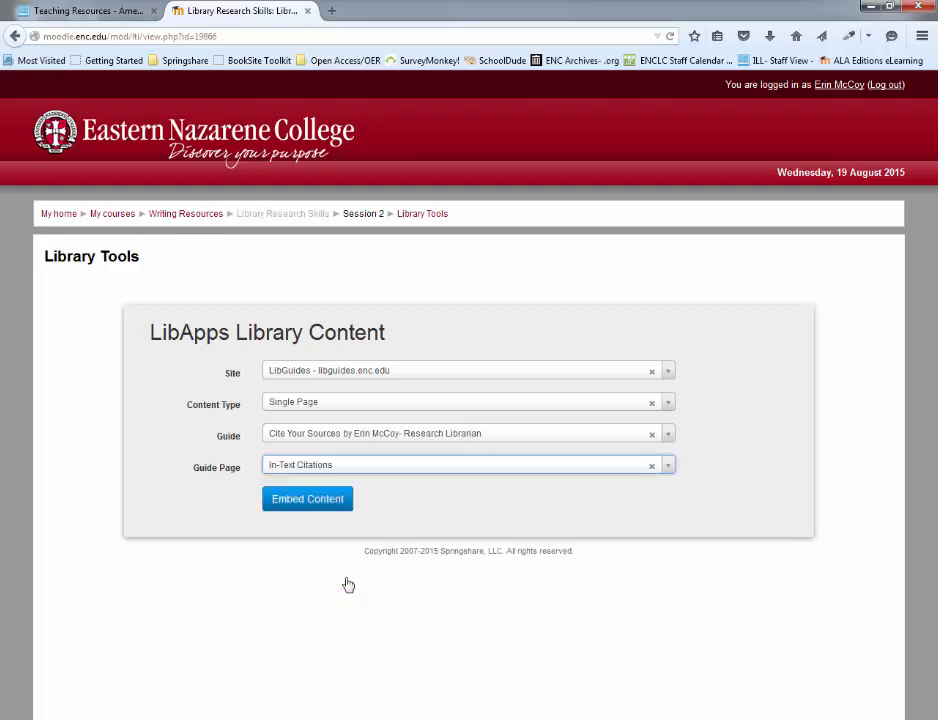
click(305, 503)
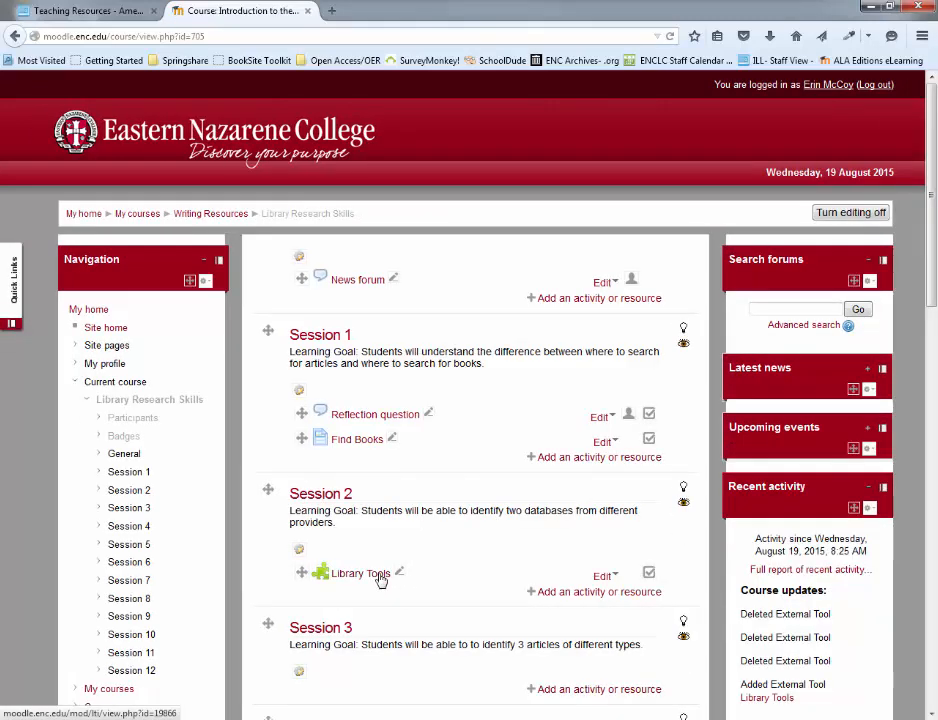
Open the Library Tools activity in Session 2, review the embedded In-Text Citations page, and return to the Library Research Skills course
click(380, 579)
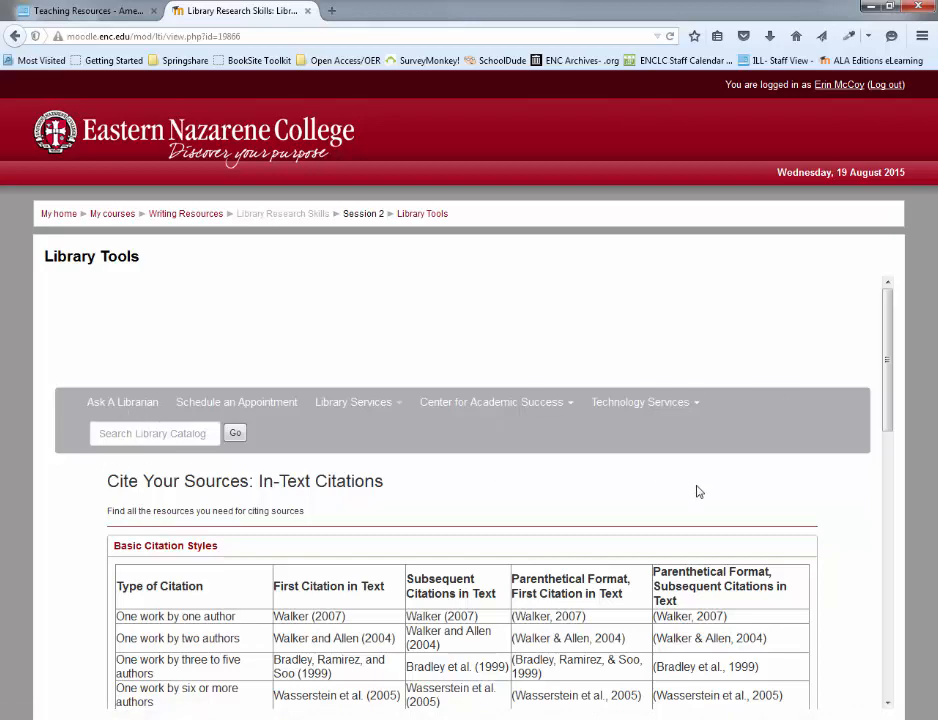
scroll(698, 491, down, 3)
scroll(315, 483, up, 3)
scroll(315, 483, down, 2)
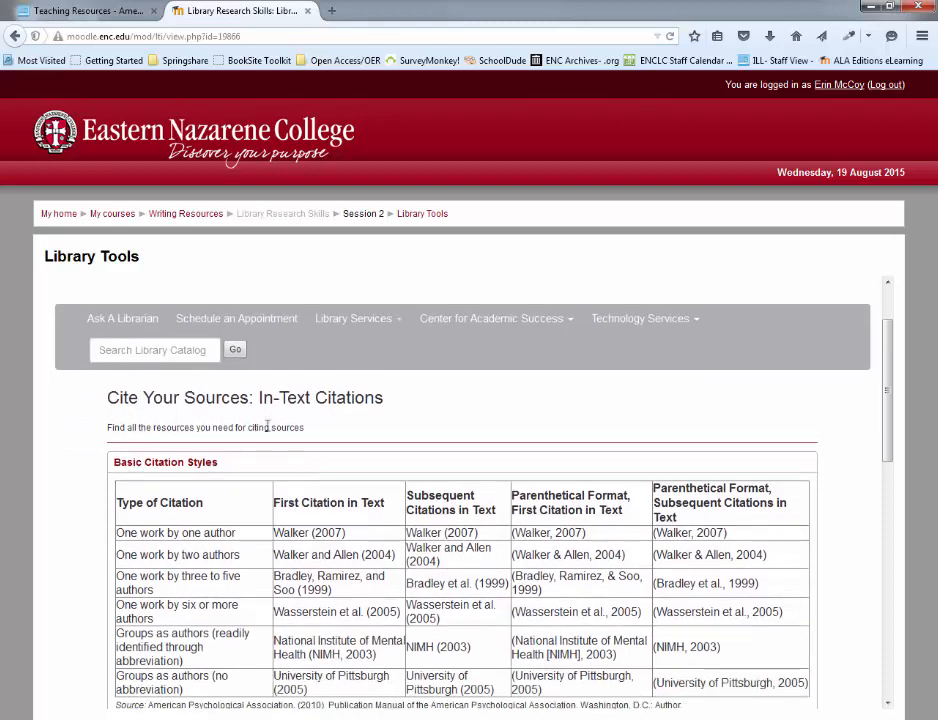
scroll(205, 348, up, 2)
scroll(258, 386, down, 7)
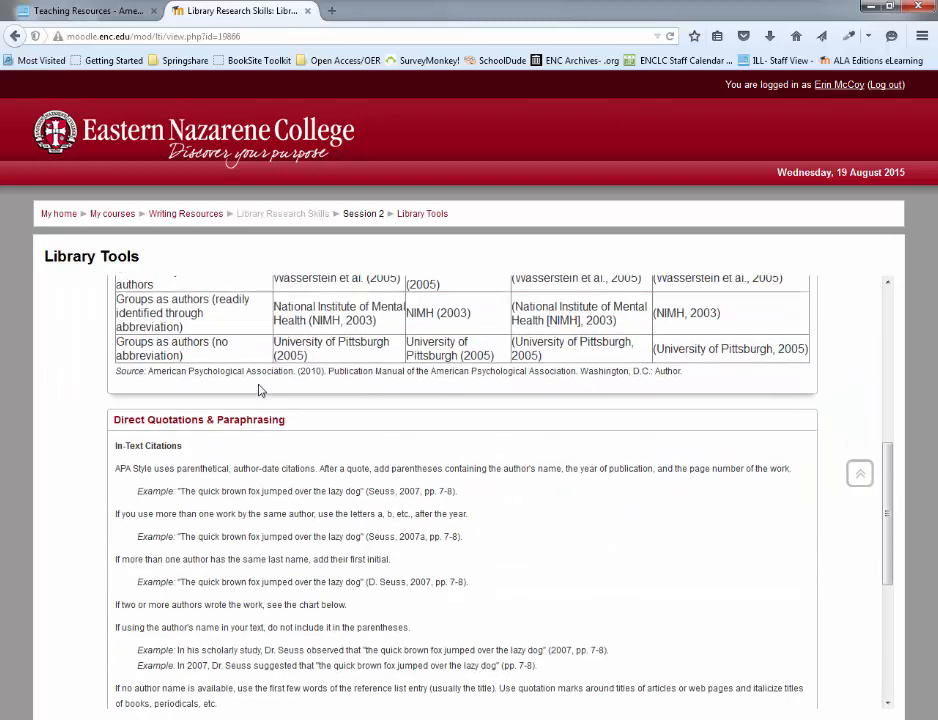
scroll(295, 390, down, 5)
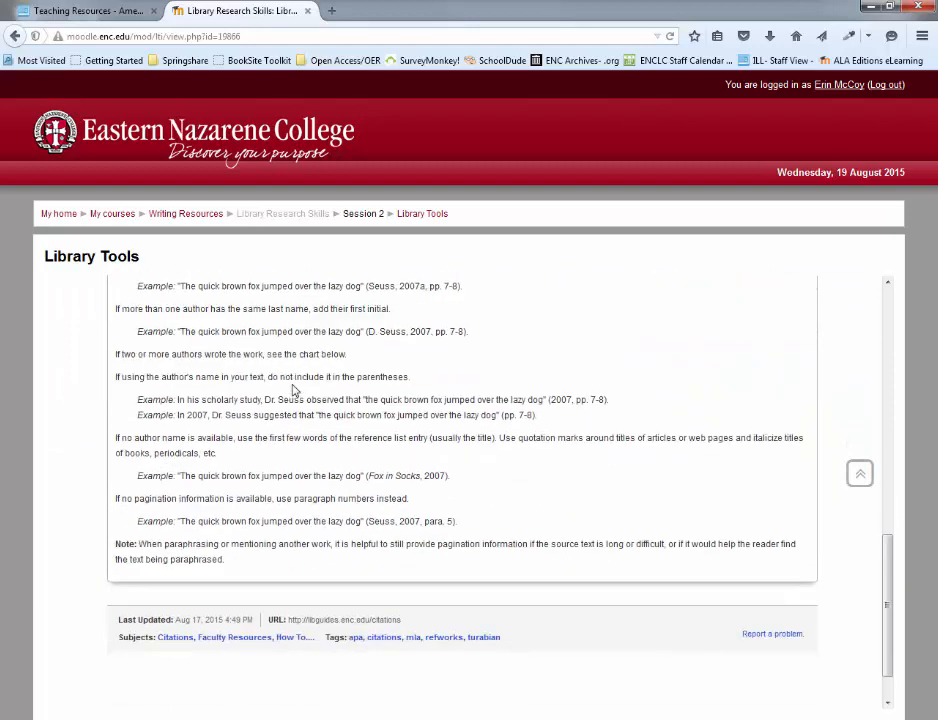
scroll(295, 395, up, 7)
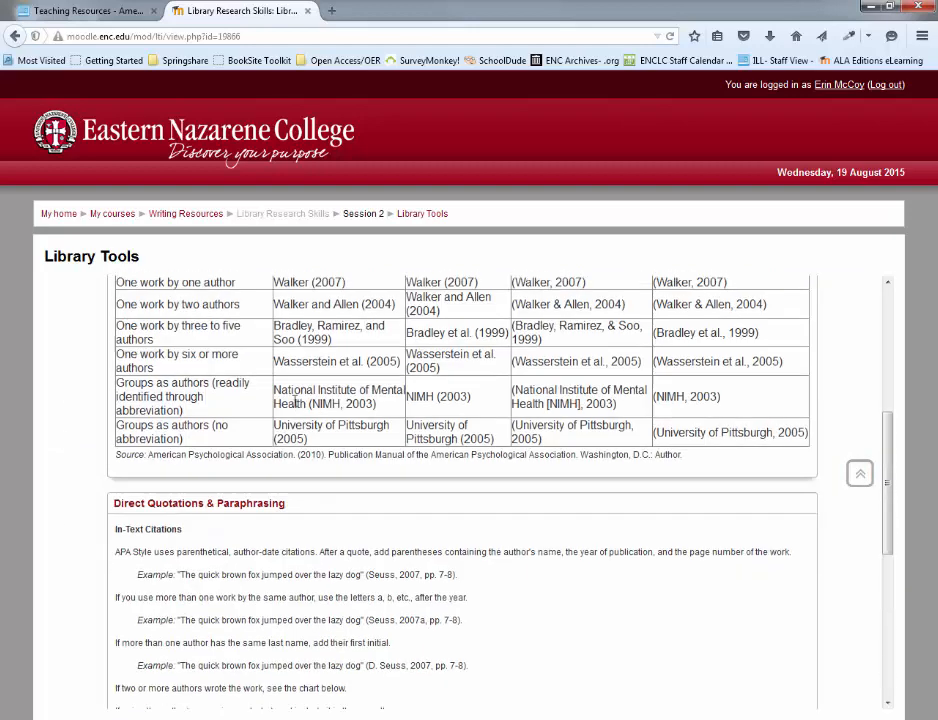
scroll(295, 395, up, 7)
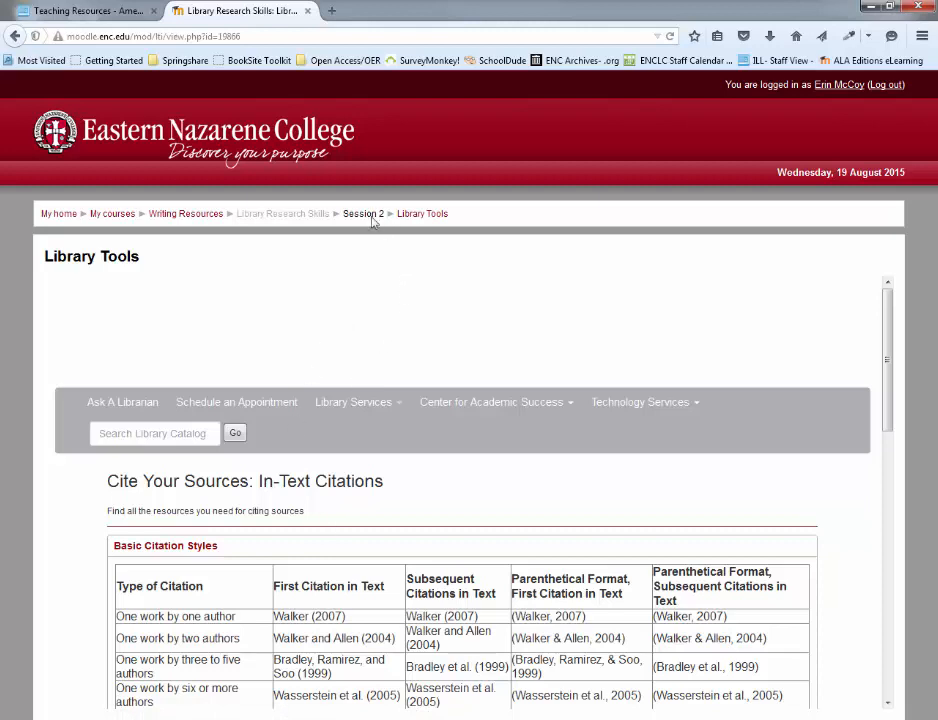
click(313, 222)
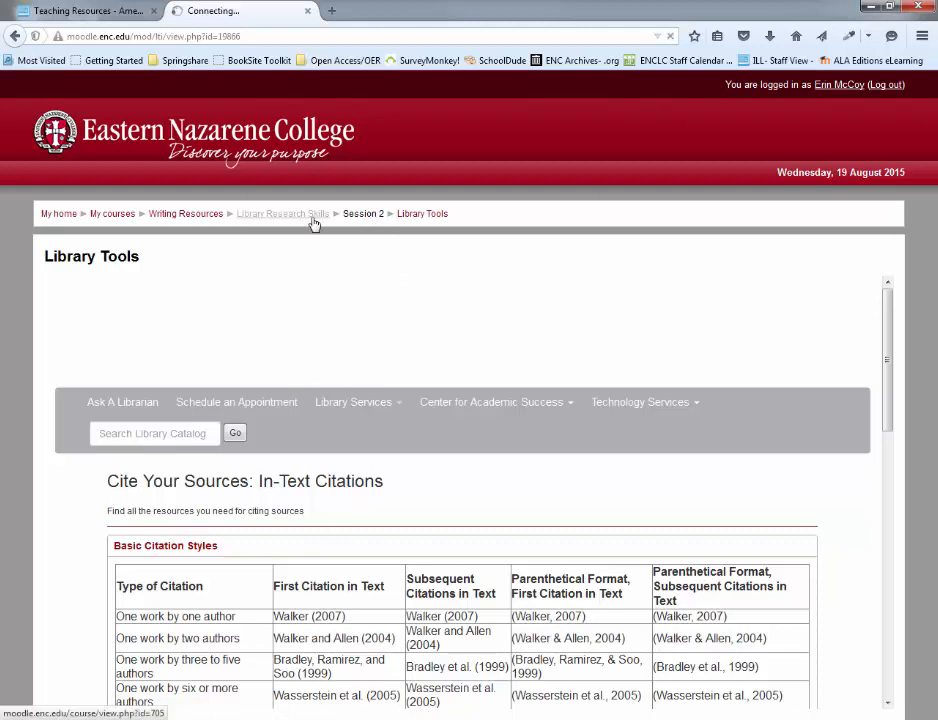